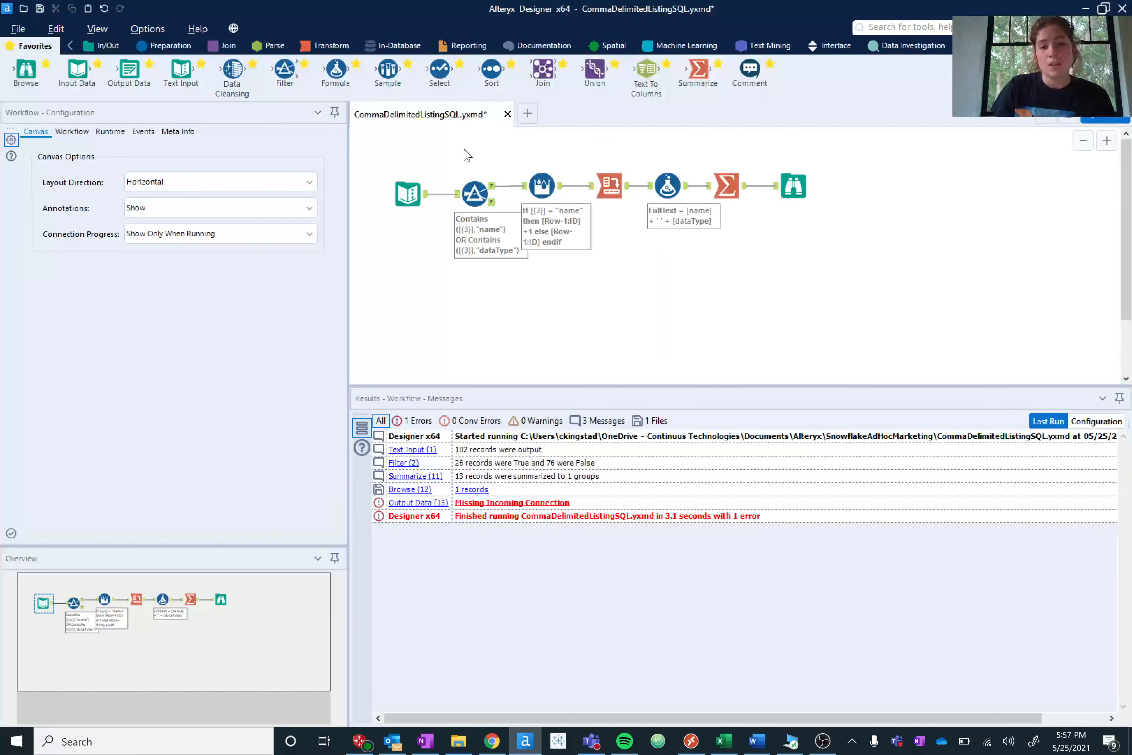
Step: Convert the five tools from the Filter through the Summarize into a macro with the green hexagon icon and default file name
{"action": "left_click_drag", "start_coordinate": [455, 155], "coordinate": [739, 254]}
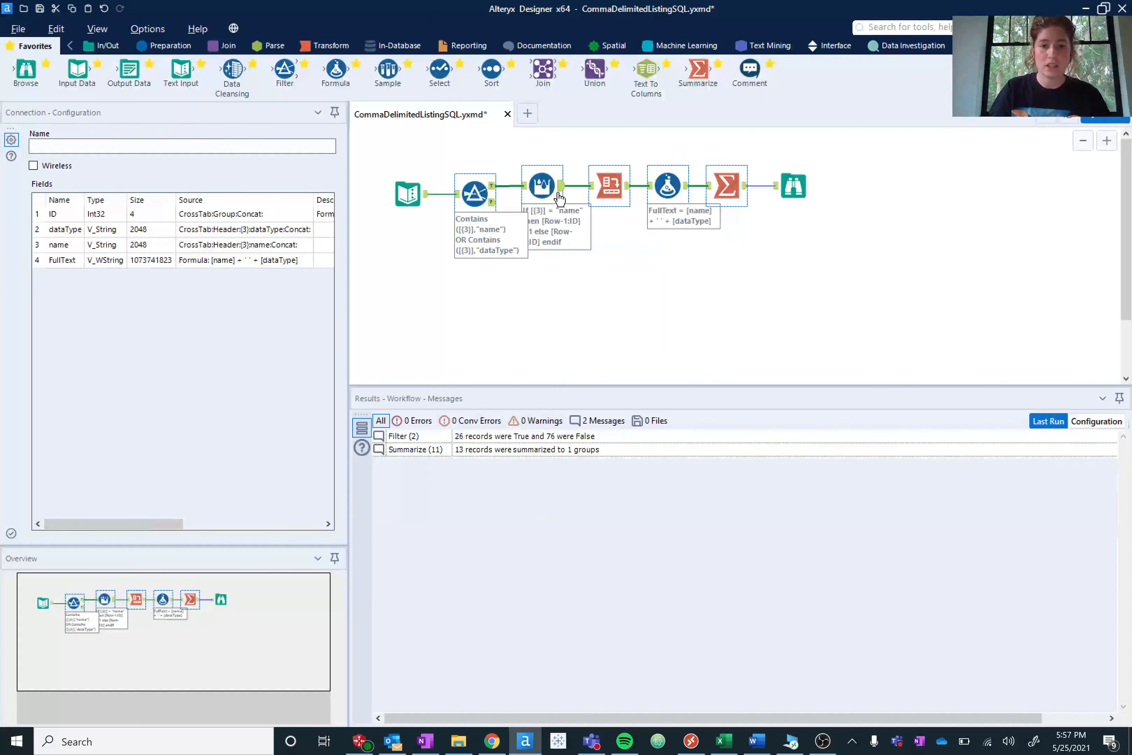
{"action": "right_click", "coordinate": [542, 193]}
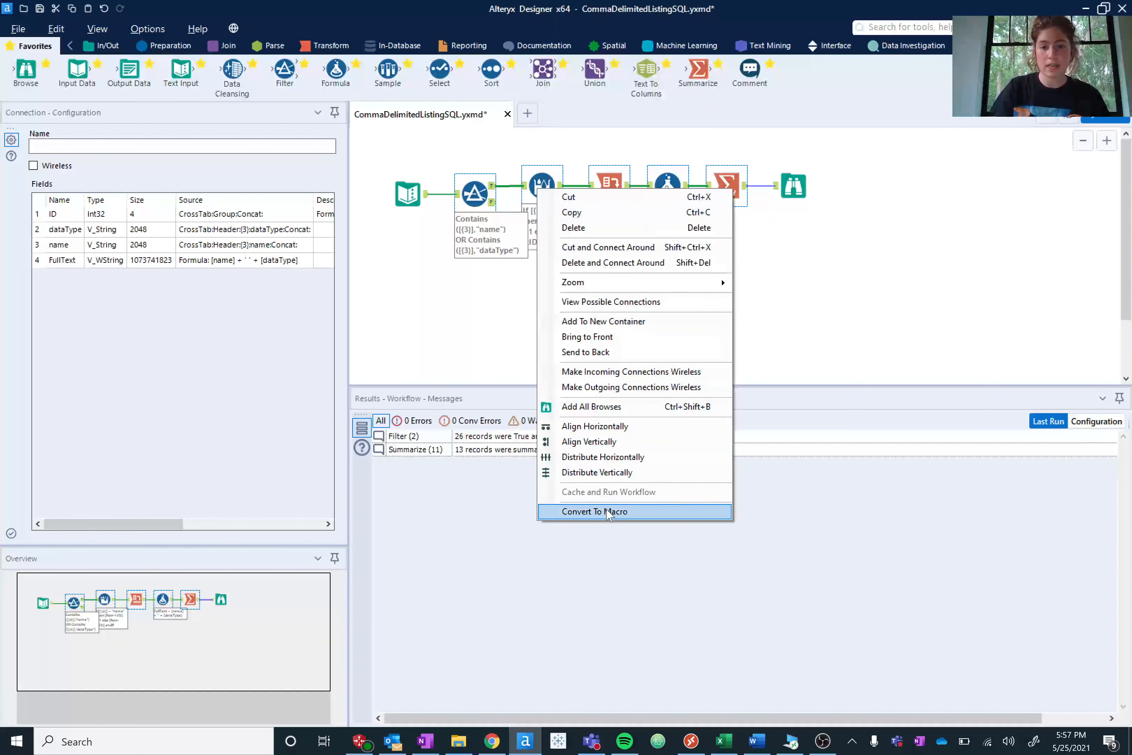
{"action": "left_click", "coordinate": [595, 511]}
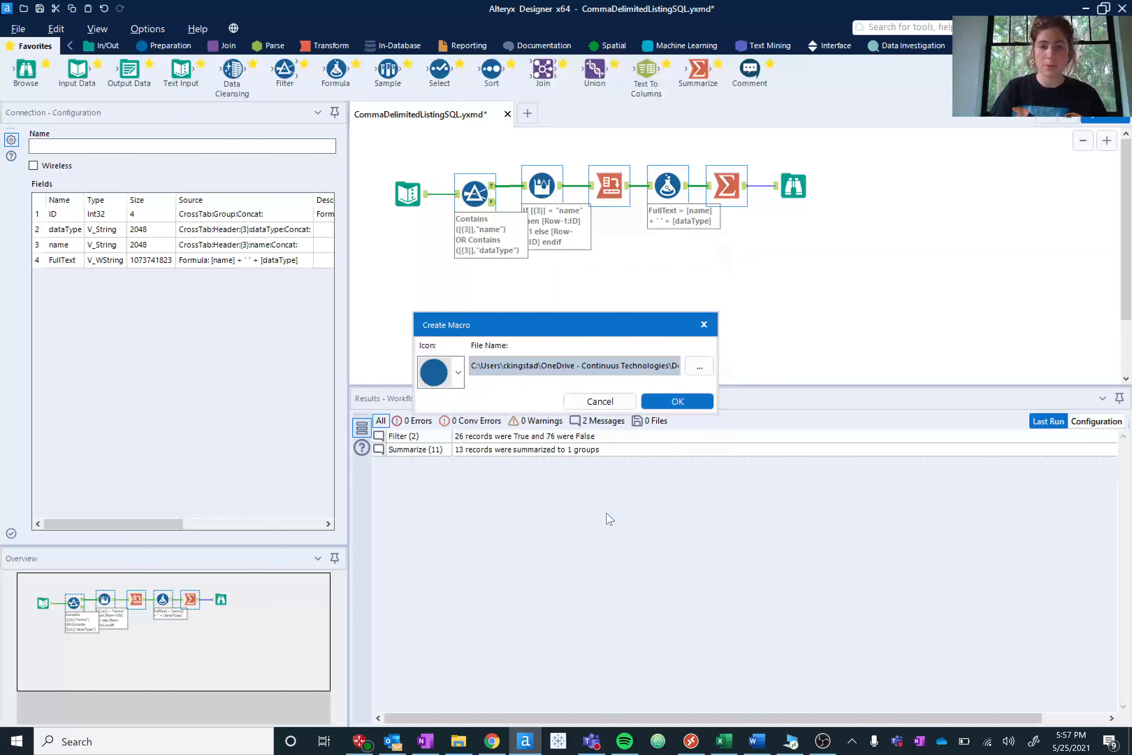
{"action": "left_click", "coordinate": [458, 372]}
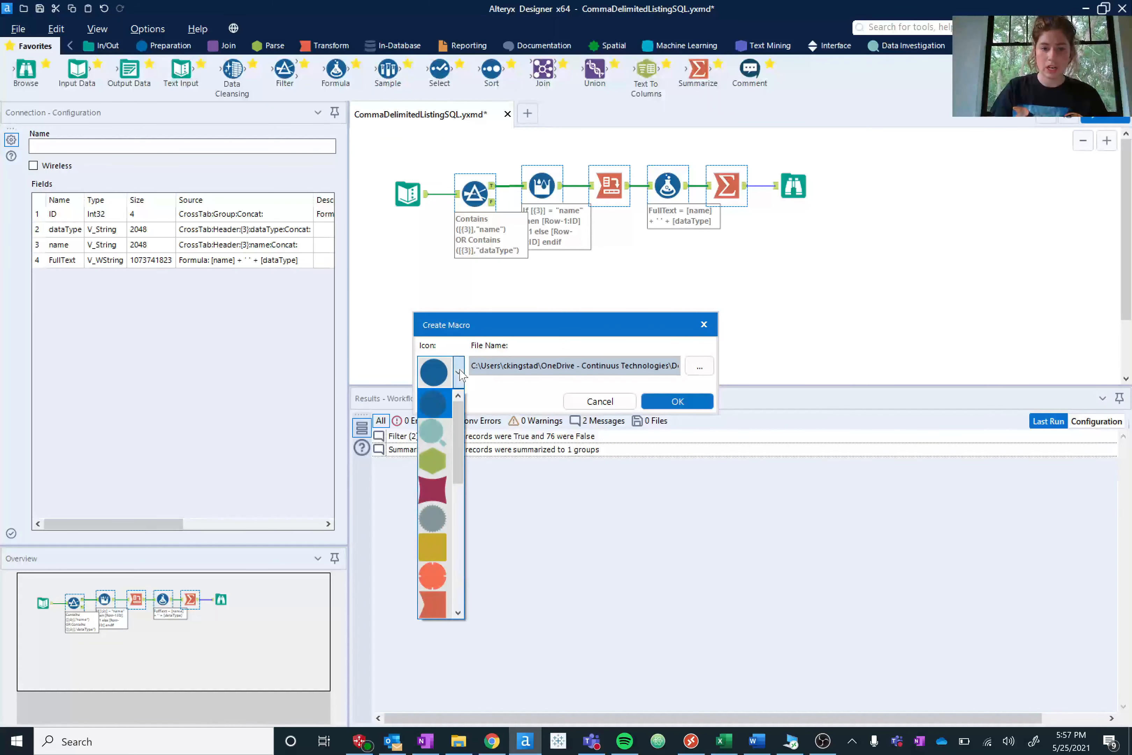
{"action": "left_click", "coordinate": [434, 471]}
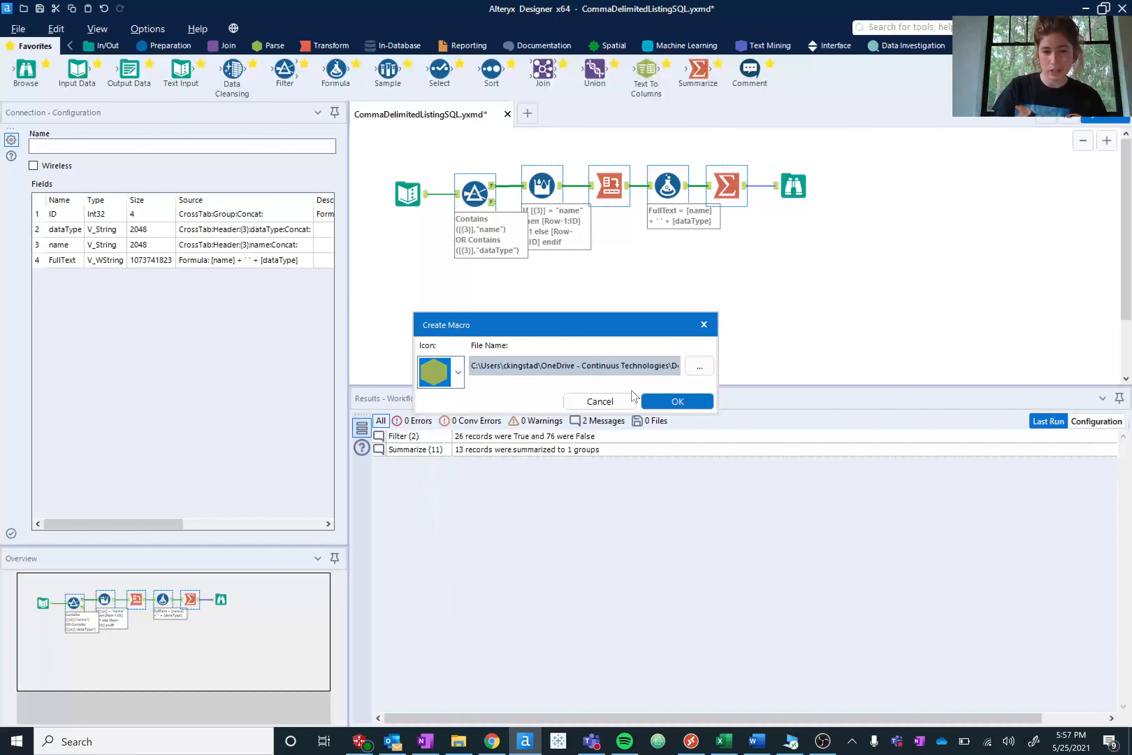
{"action": "left_click", "coordinate": [677, 401]}
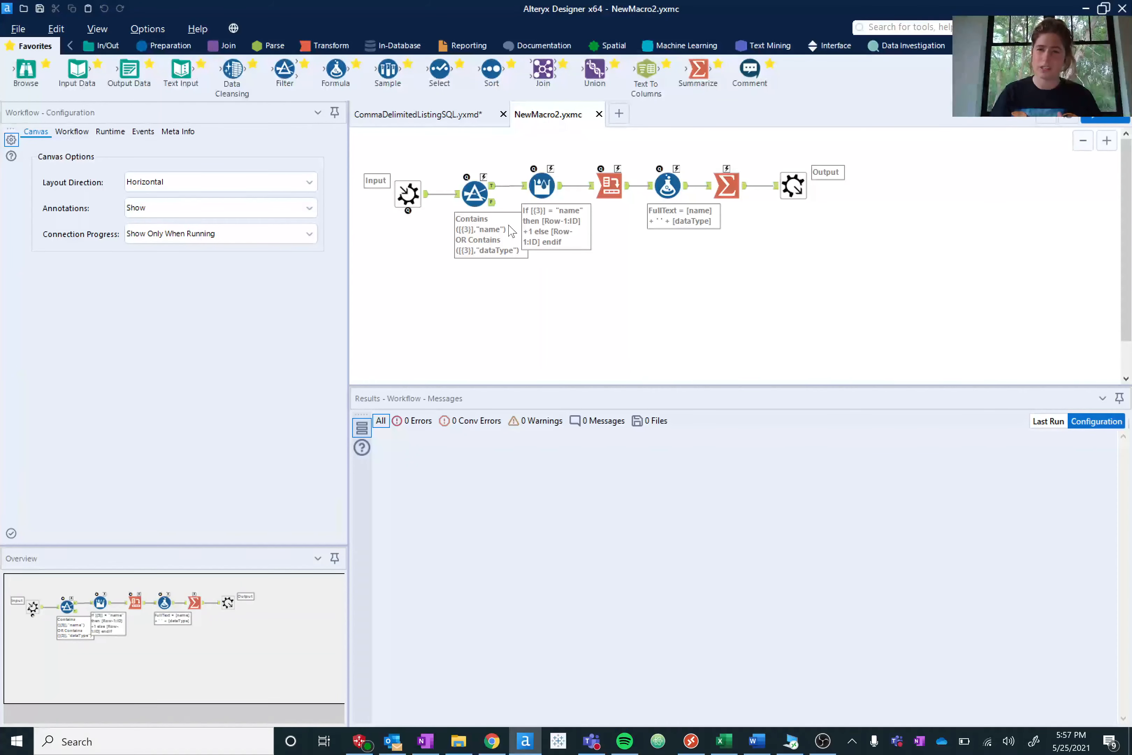
Step: Close the CommaDelimitedListingSQL workflow without saving its changes and reopen it from the recent files
{"action": "left_click", "coordinate": [474, 193]}
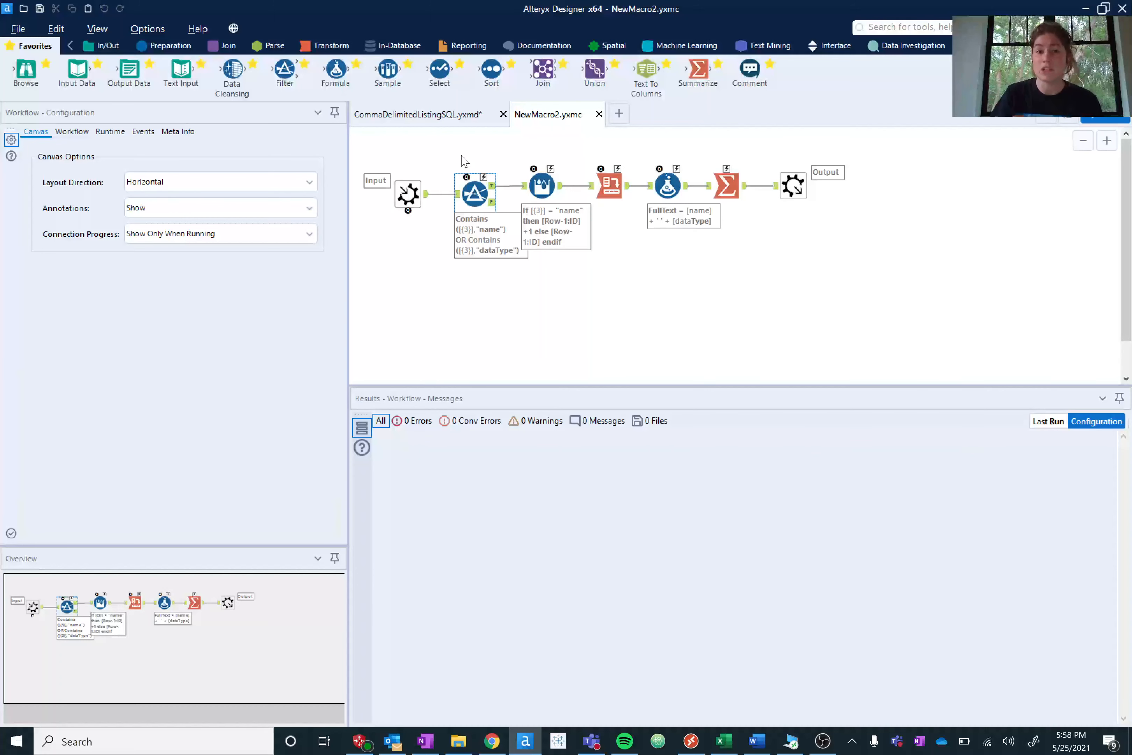
{"action": "left_click", "coordinate": [434, 117]}
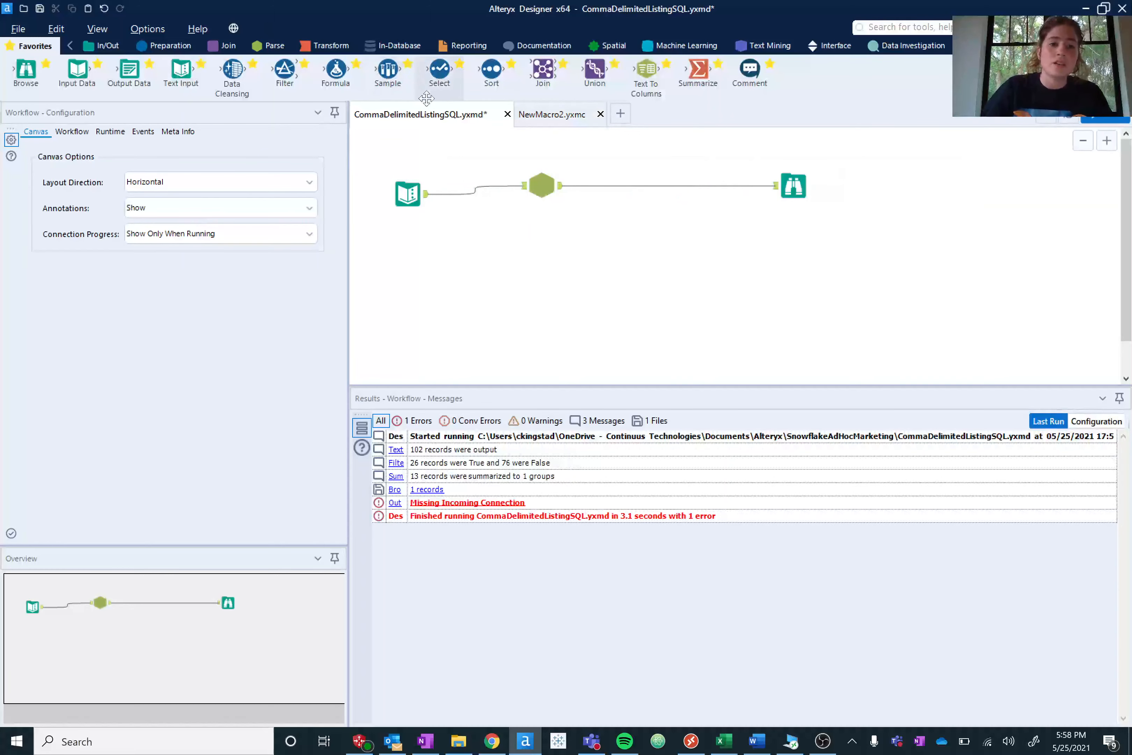
{"action": "left_click", "coordinate": [508, 116]}
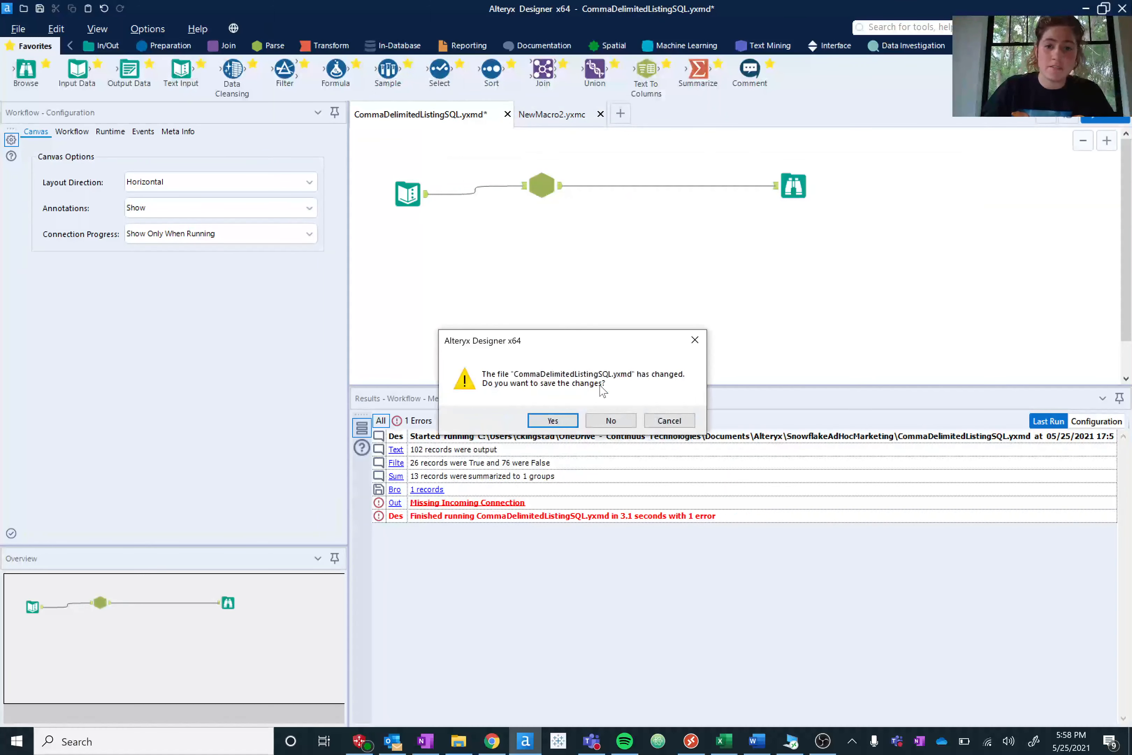
{"action": "left_click", "coordinate": [615, 423]}
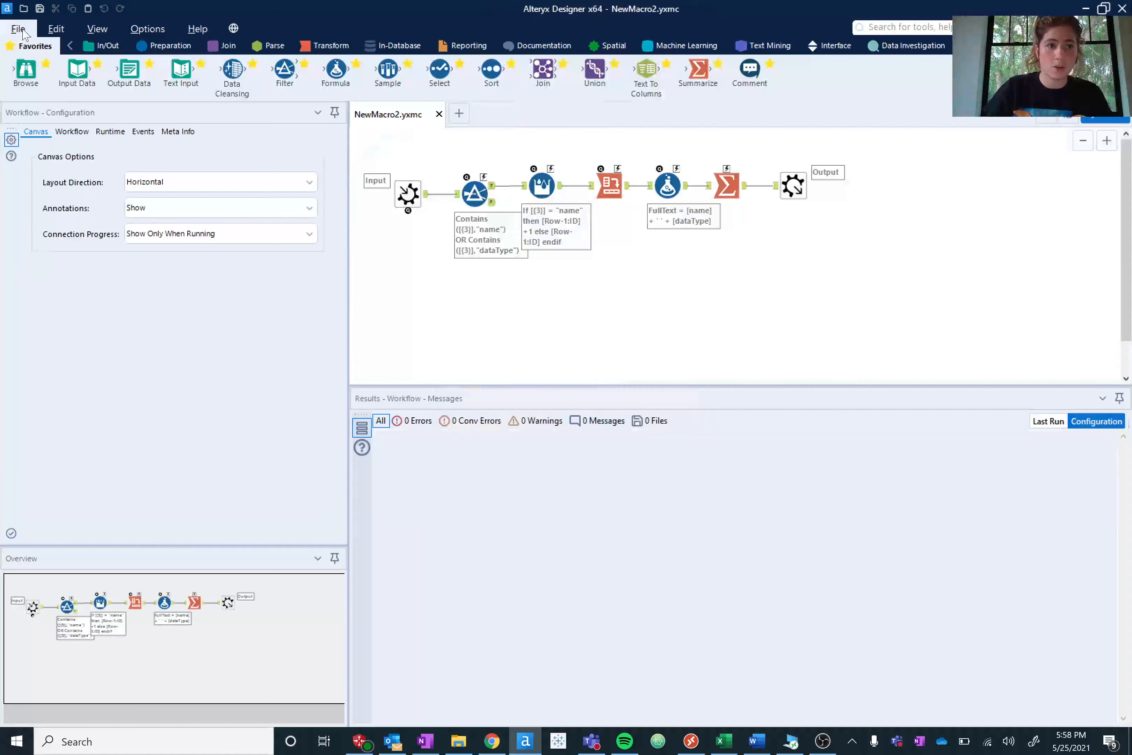
{"action": "left_click", "coordinate": [18, 30]}
{"action": "mouse_move", "coordinate": [60, 77]}
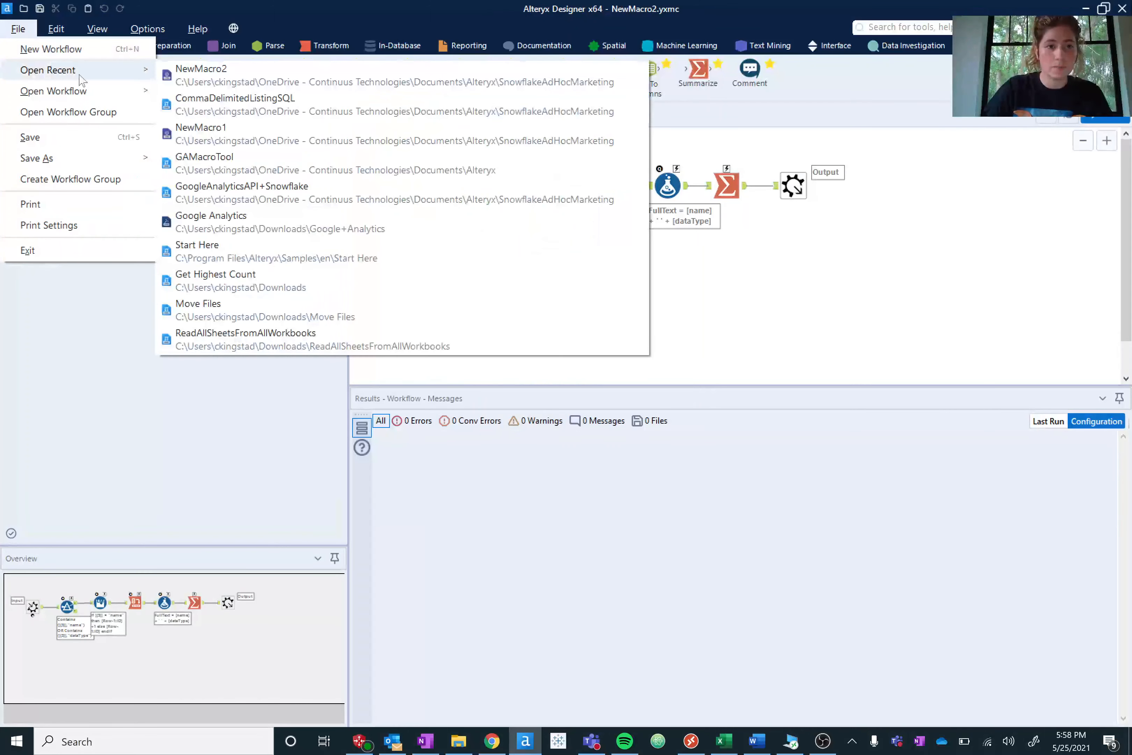
{"action": "left_click", "coordinate": [237, 111]}
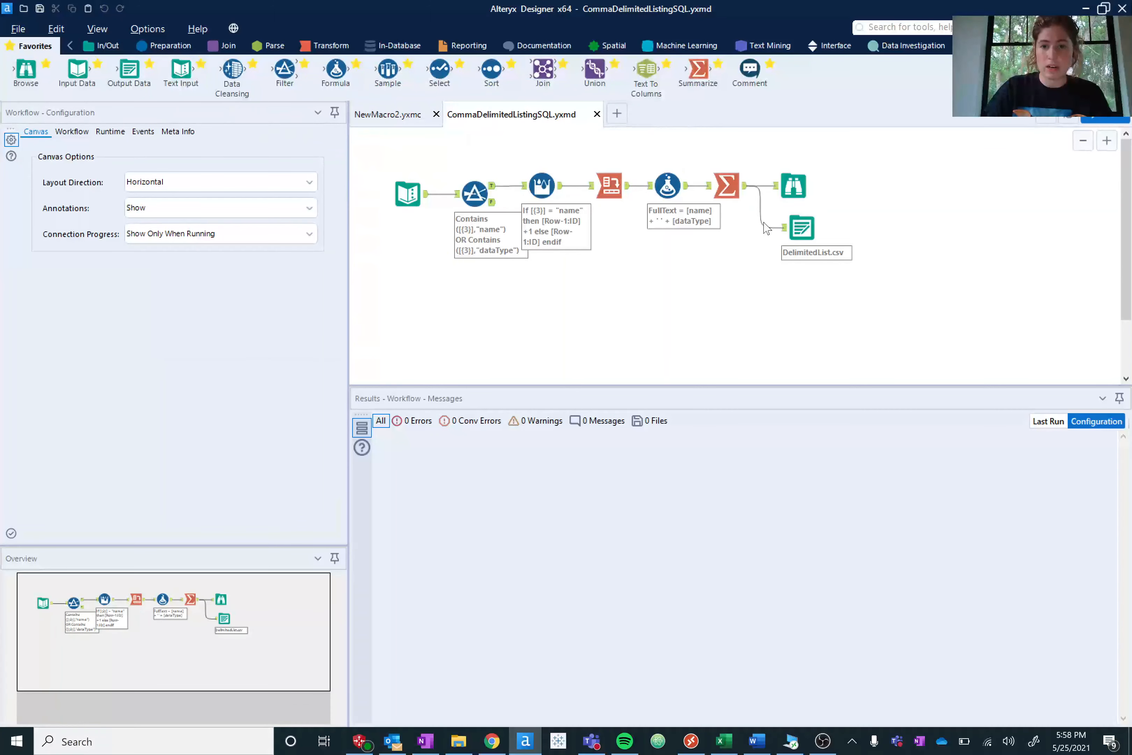
Step: Remove the connection to the DelimitedList.csv output and delete that Output Data tool from the workflow
{"action": "left_click", "coordinate": [760, 227]}
{"action": "key", "text": "Delete"}
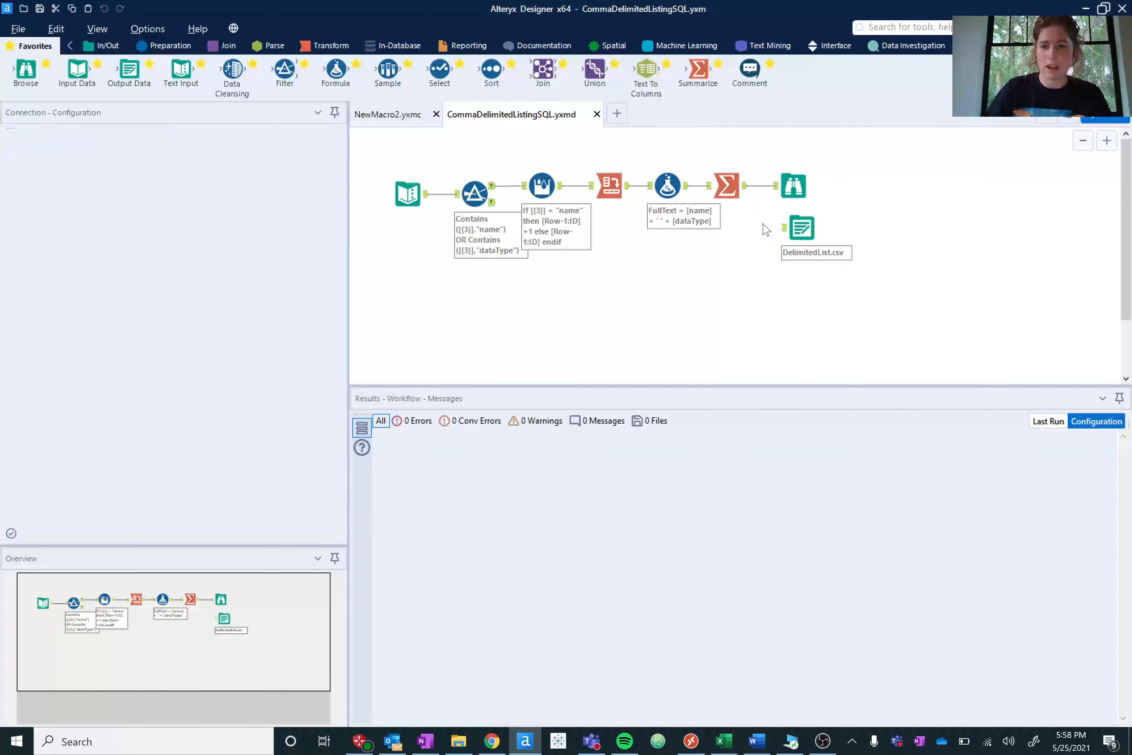
{"action": "left_click", "coordinate": [801, 228]}
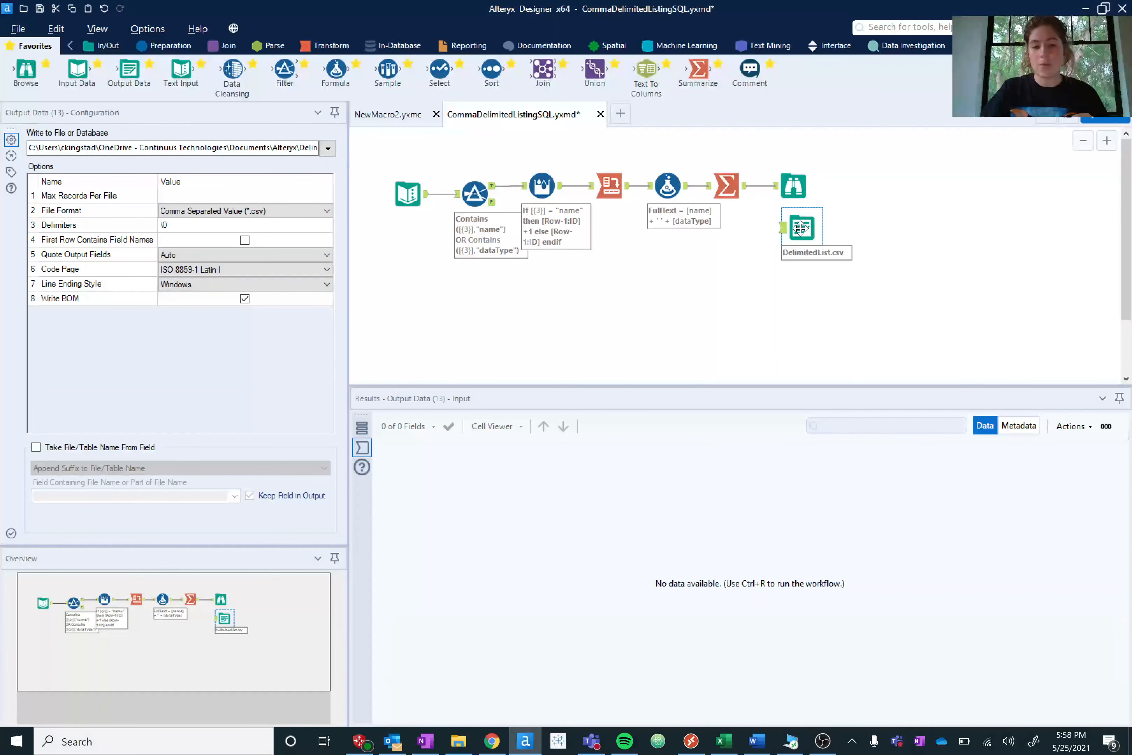
{"action": "left_click", "coordinate": [662, 295]}
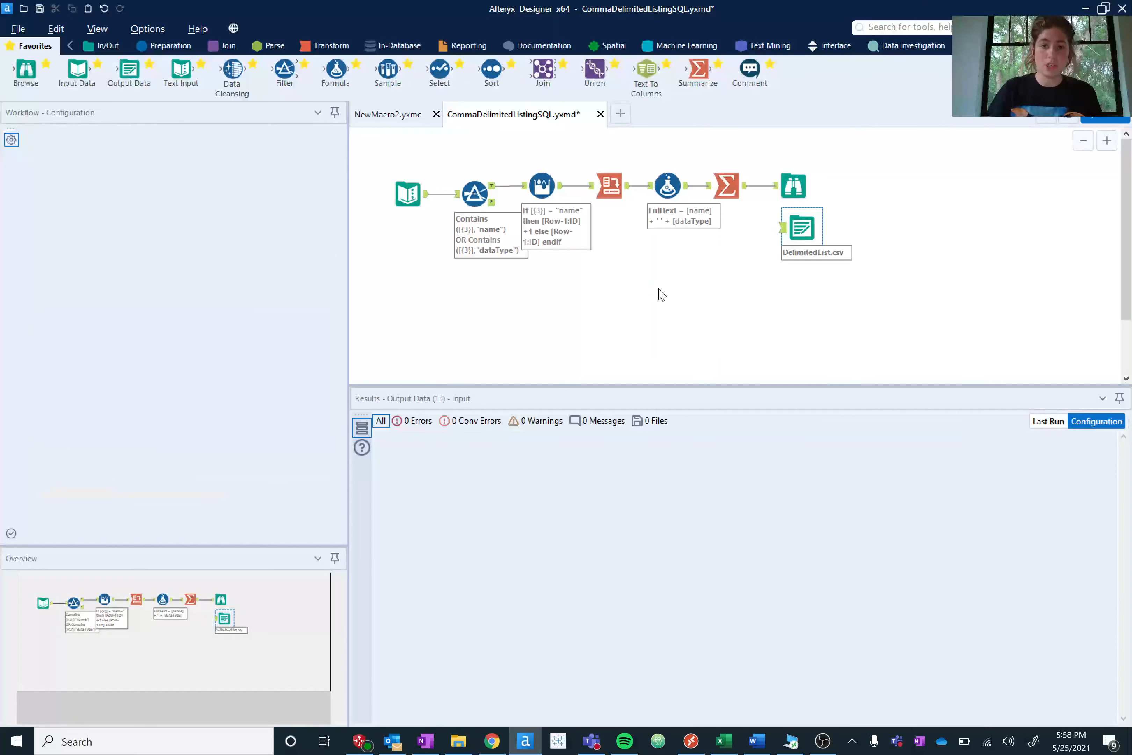
{"action": "key", "text": "Delete"}
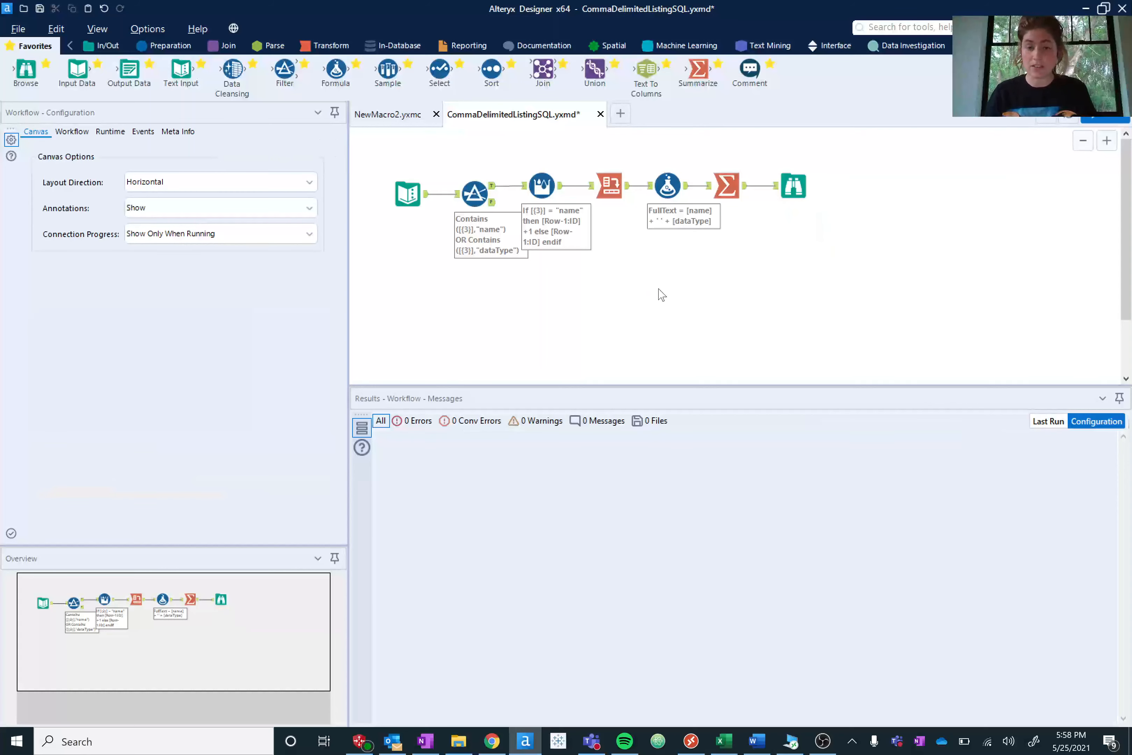
Step: Run the workflow and view the records from the Filter tool's True output
{"action": "key", "text": "ctrl+r"}
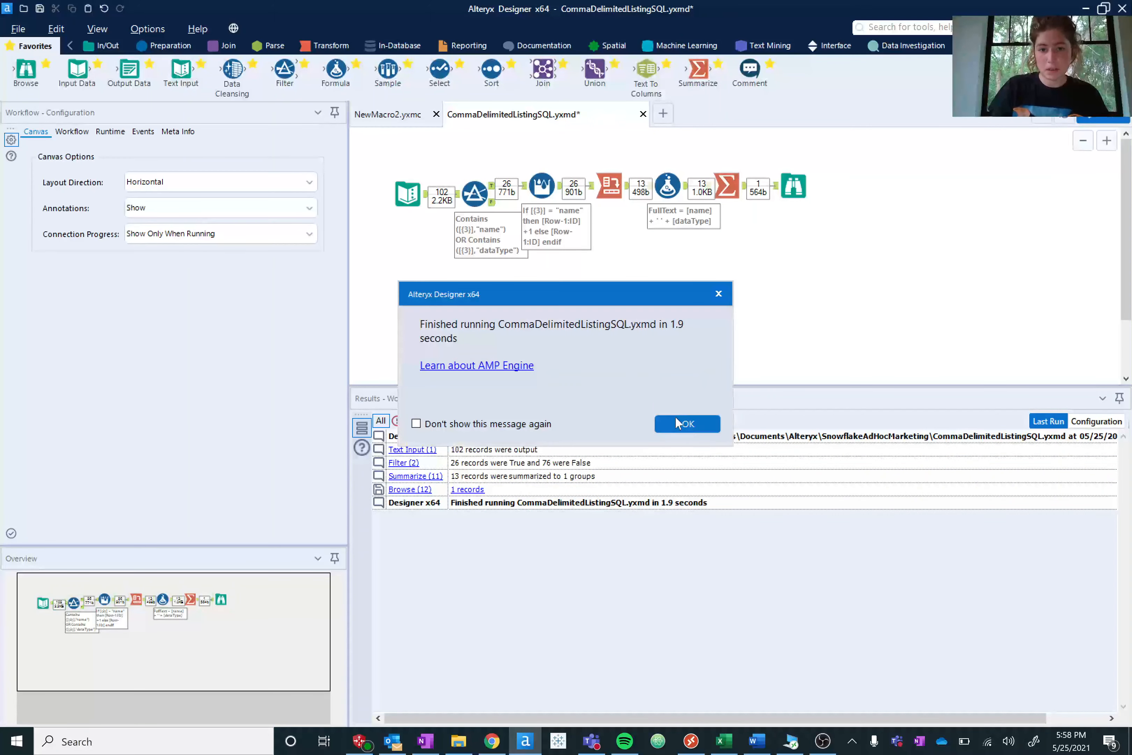
{"action": "left_click", "coordinate": [687, 423]}
{"action": "left_click", "coordinate": [491, 191]}
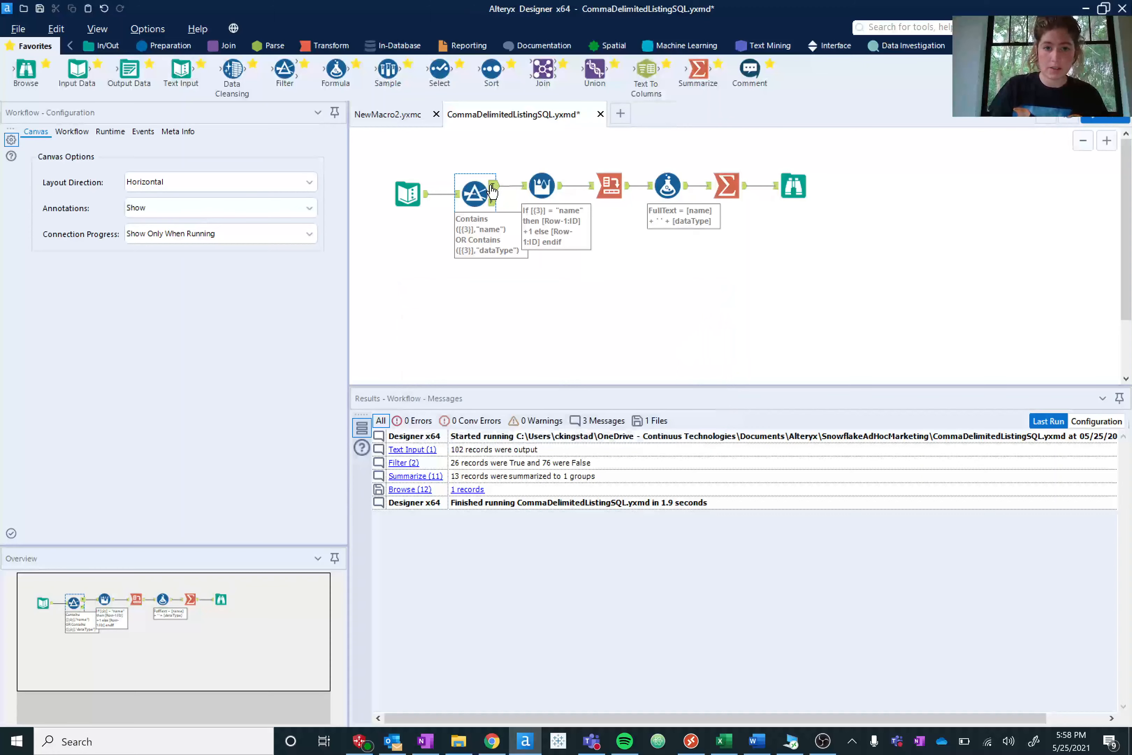
{"action": "left_click", "coordinate": [493, 190]}
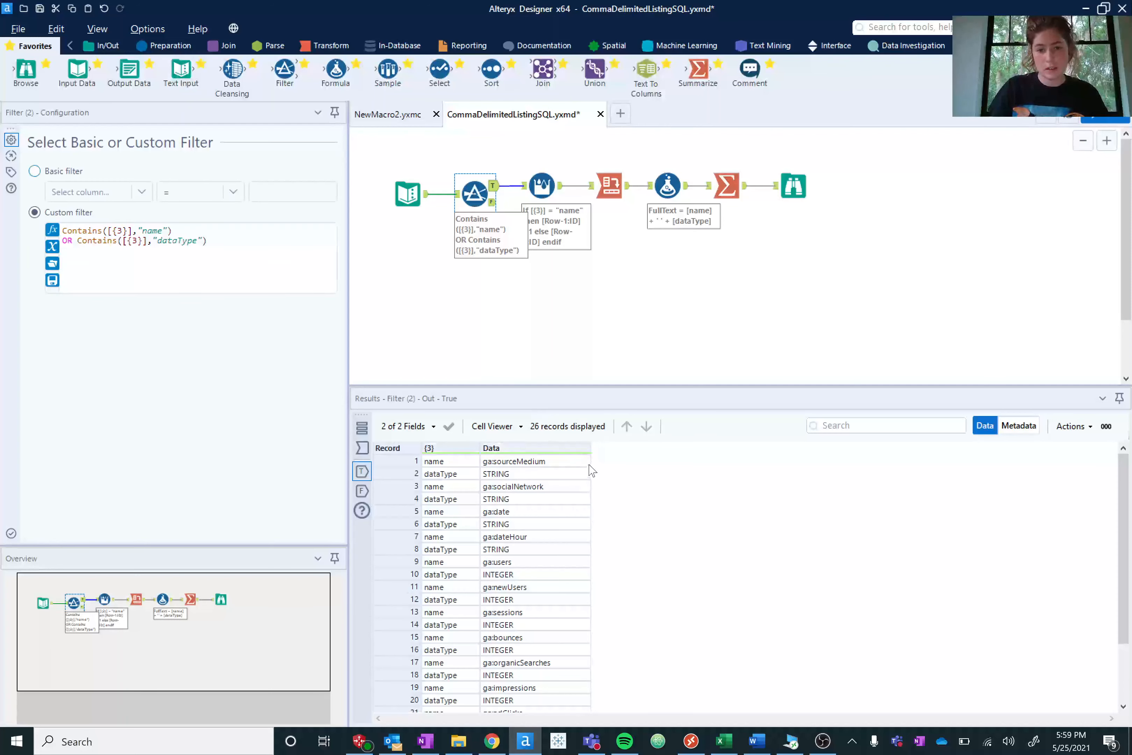
Step: Cleanse the Data column of the Filter's True output by changing its case to Upper Case
{"action": "left_click", "coordinate": [587, 450]}
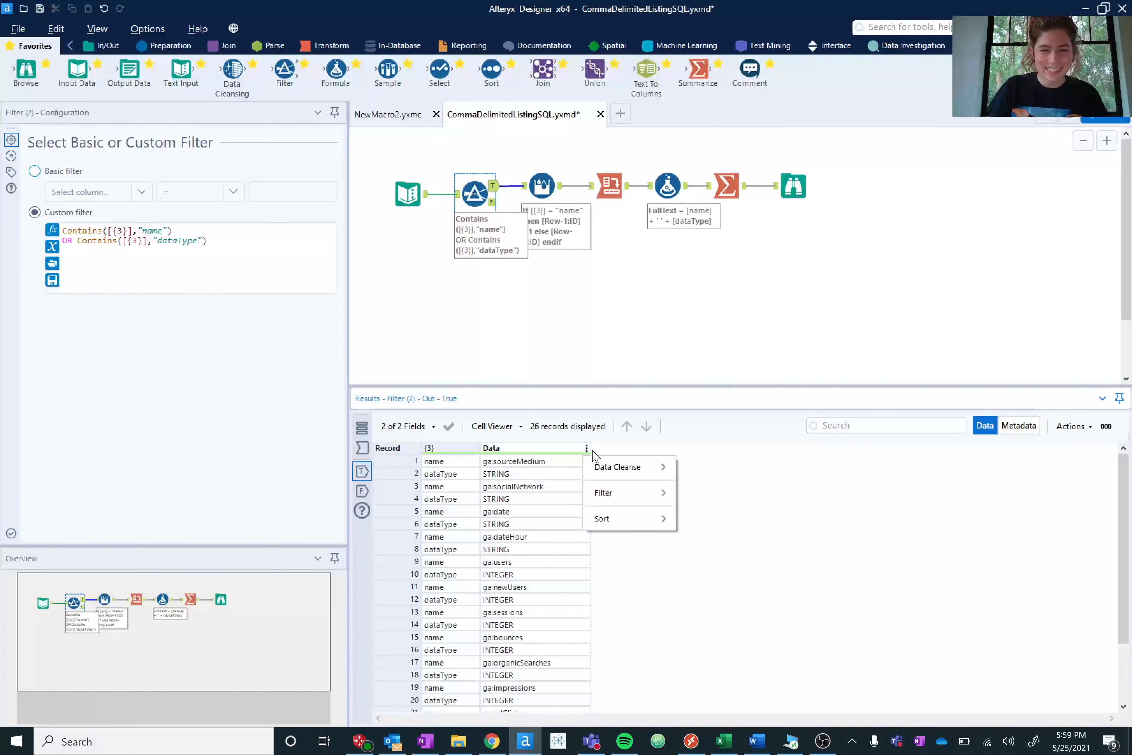
{"action": "mouse_move", "coordinate": [653, 476]}
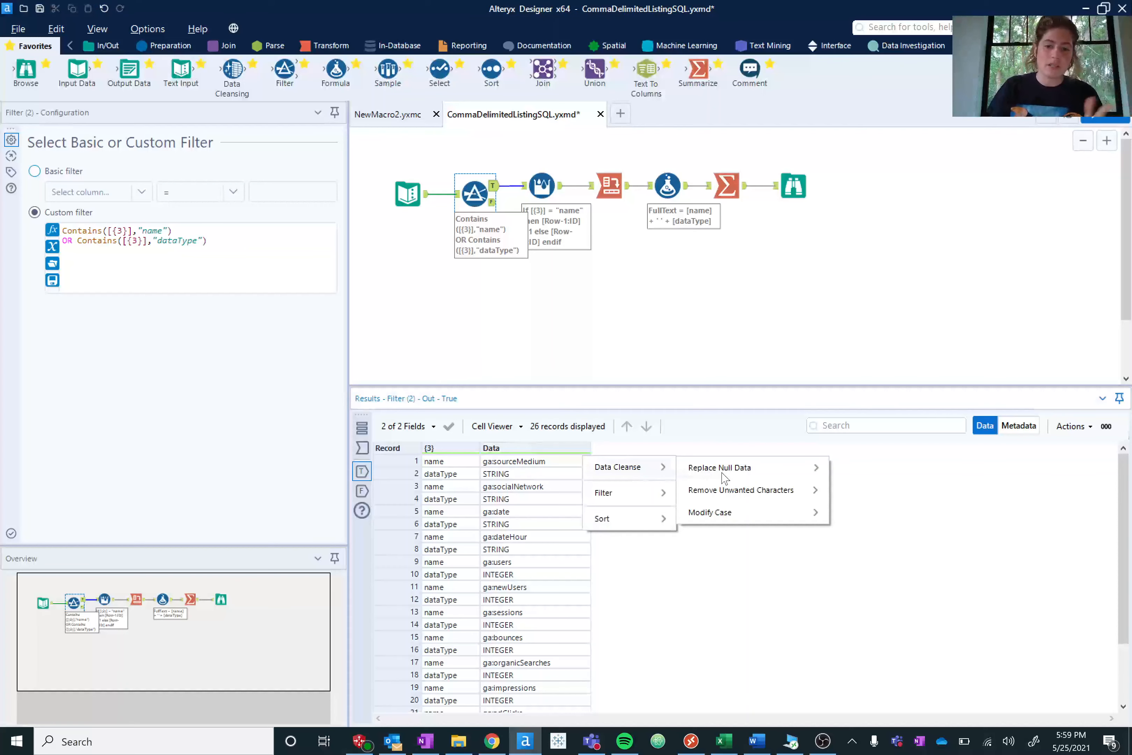
{"action": "mouse_move", "coordinate": [734, 480]}
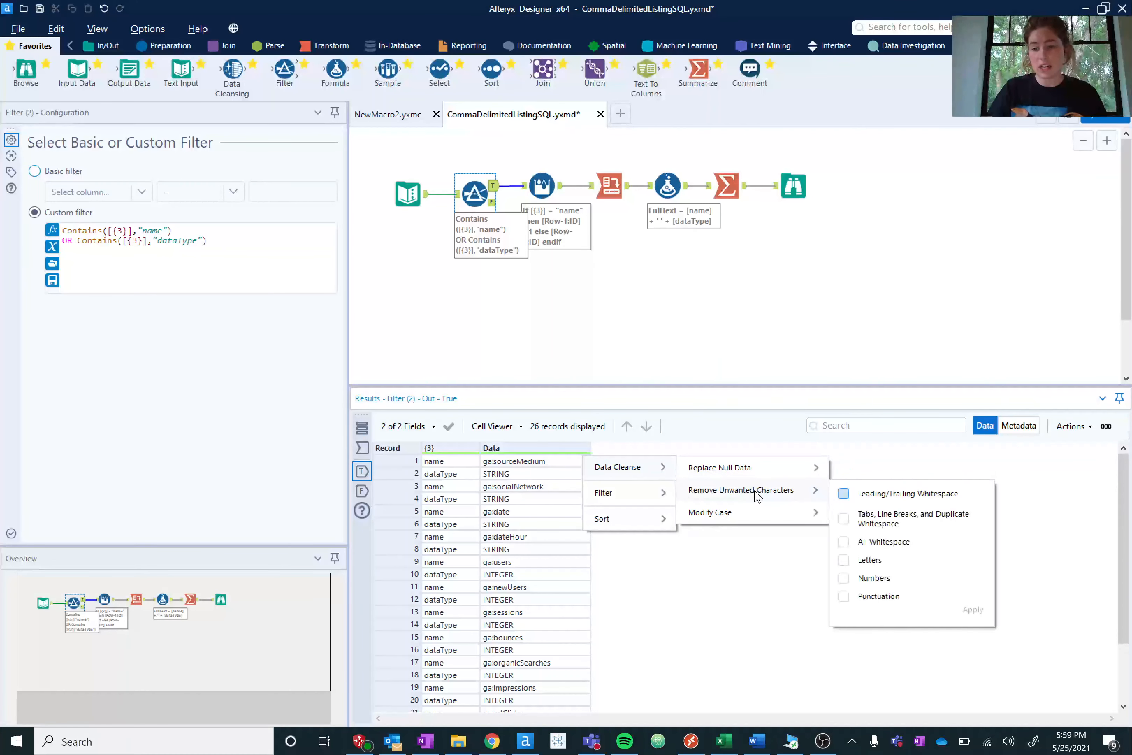
{"action": "mouse_move", "coordinate": [749, 519]}
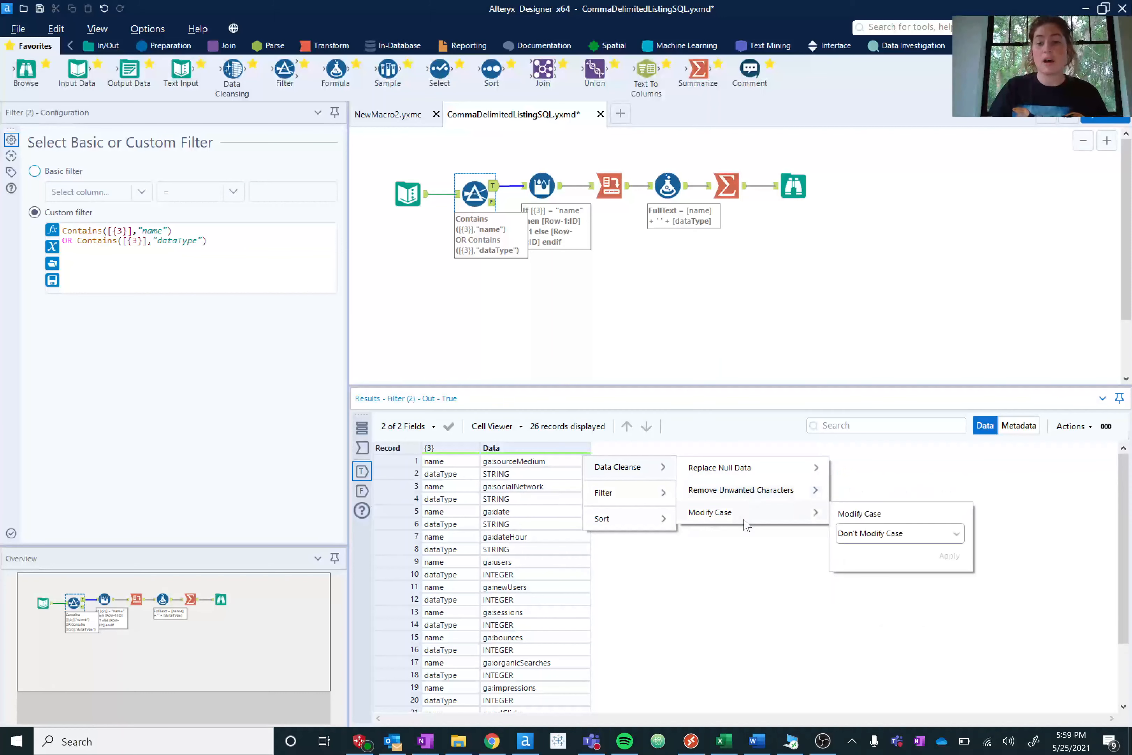
{"action": "left_click", "coordinate": [950, 535]}
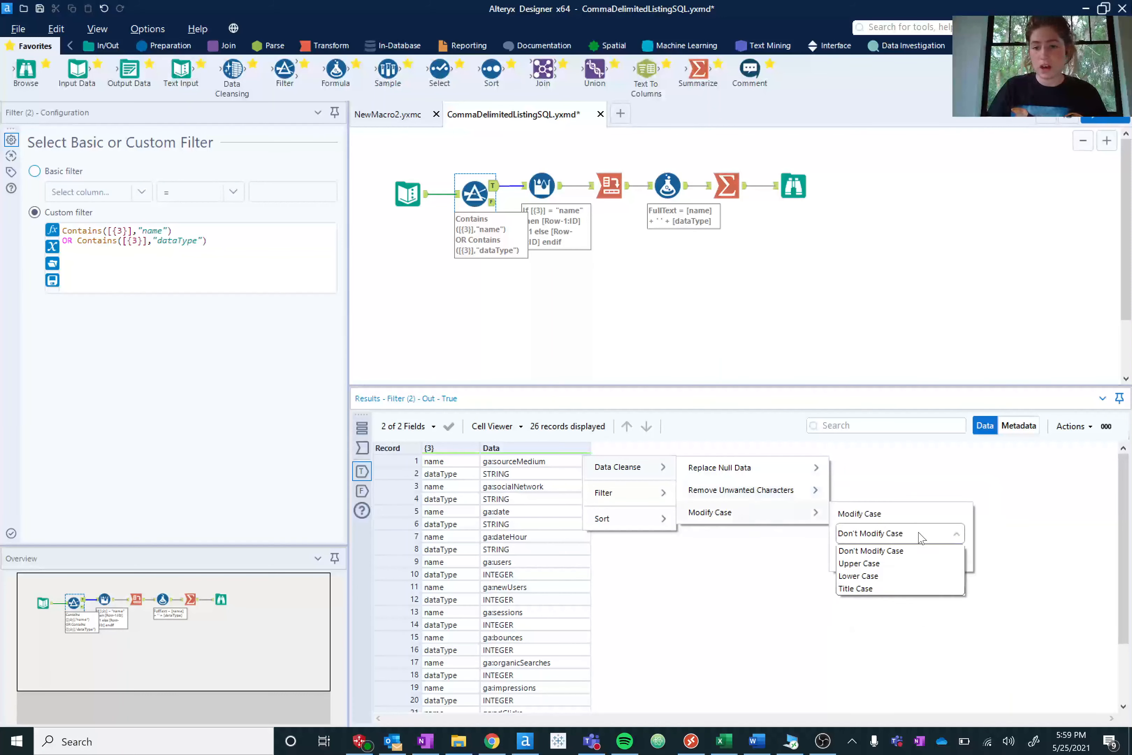
{"action": "left_click", "coordinate": [864, 566]}
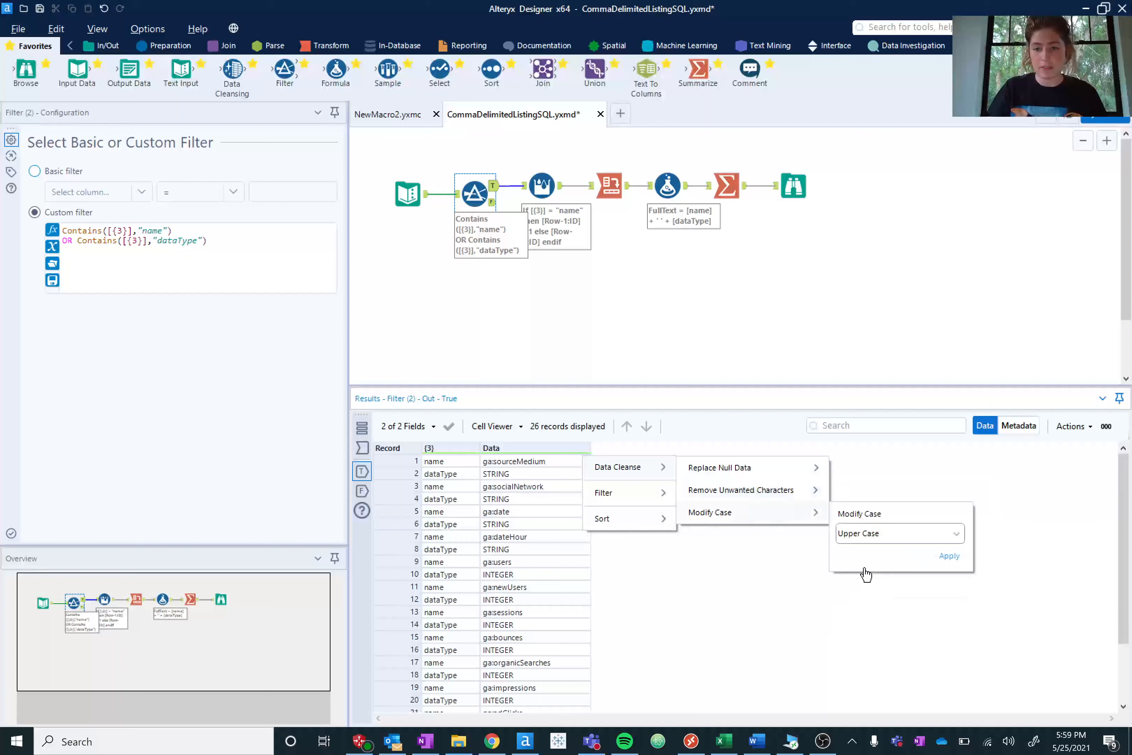
{"action": "left_click", "coordinate": [949, 556]}
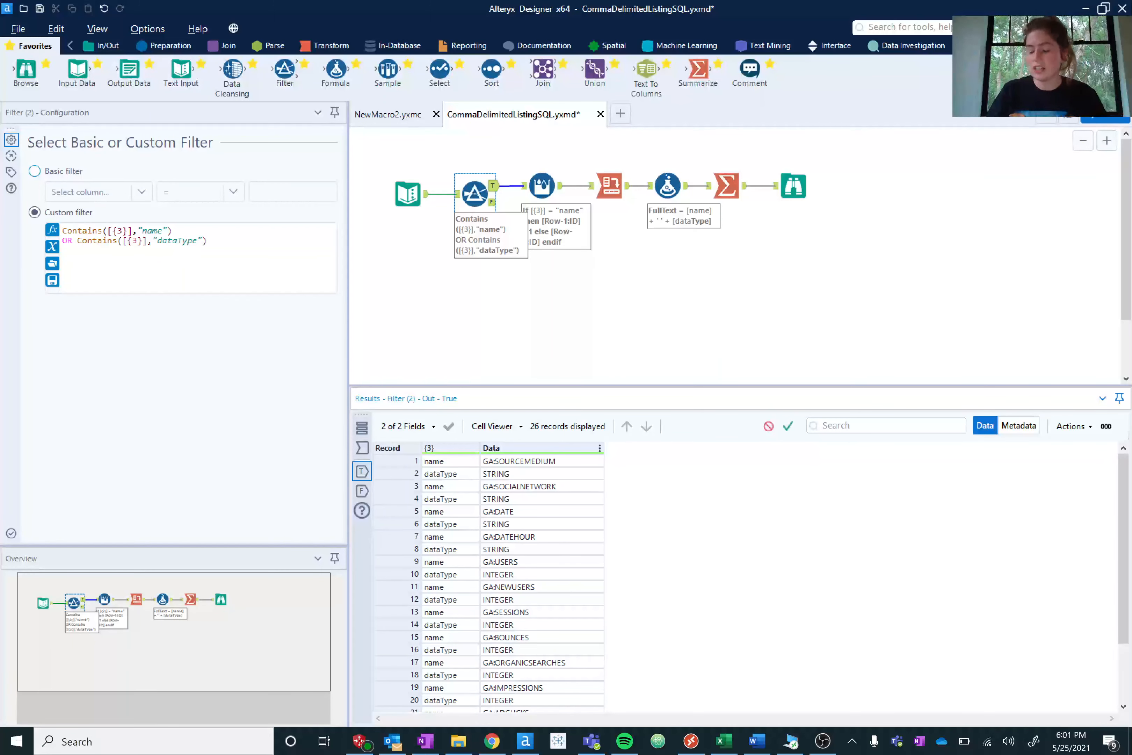
Step: Try out an Image Input tool on the canvas below the Filter tool and delete it again
{"action": "left_click", "coordinate": [903, 27]}
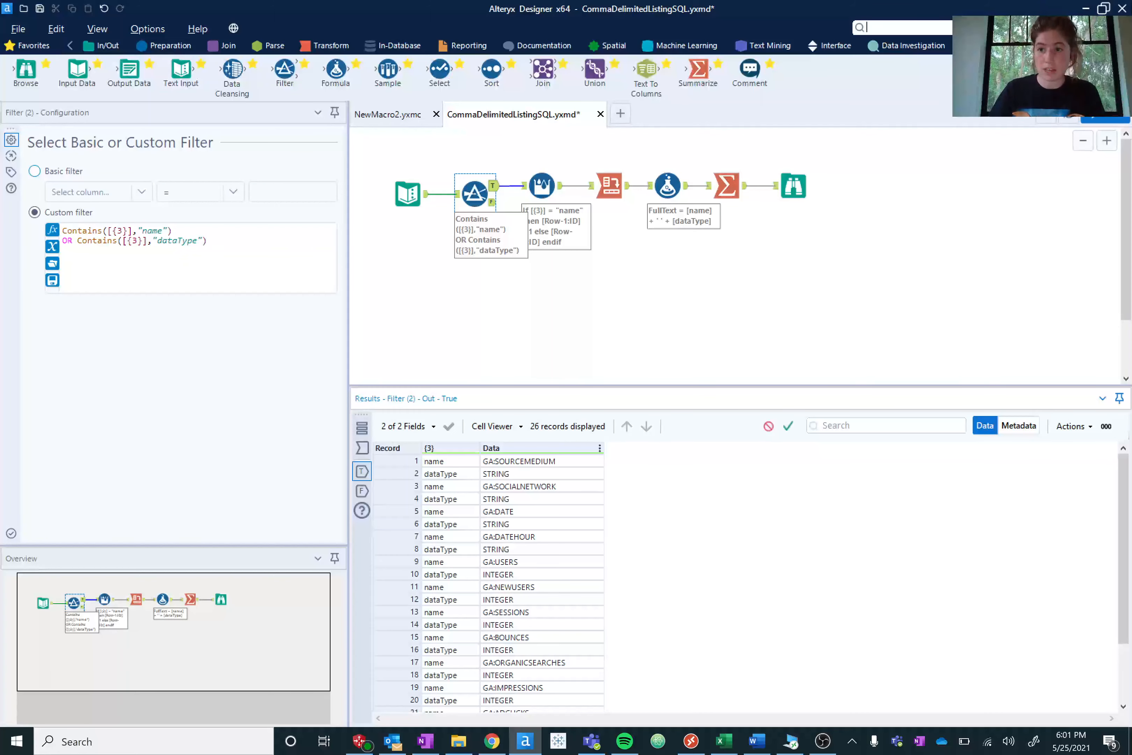
{"action": "left_click", "coordinate": [1123, 46]}
{"action": "left_click", "coordinate": [1123, 46]}
{"action": "left_click", "coordinate": [1122, 46]}
{"action": "left_click", "coordinate": [1122, 46]}
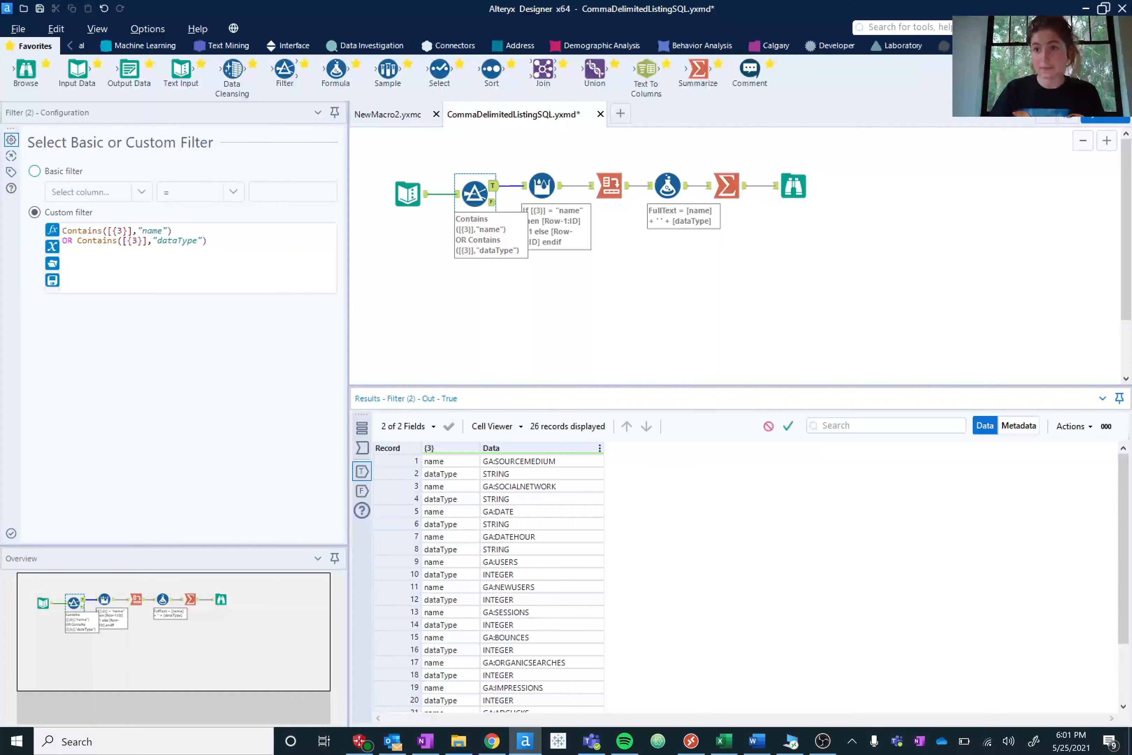
{"action": "left_click", "coordinate": [1122, 46]}
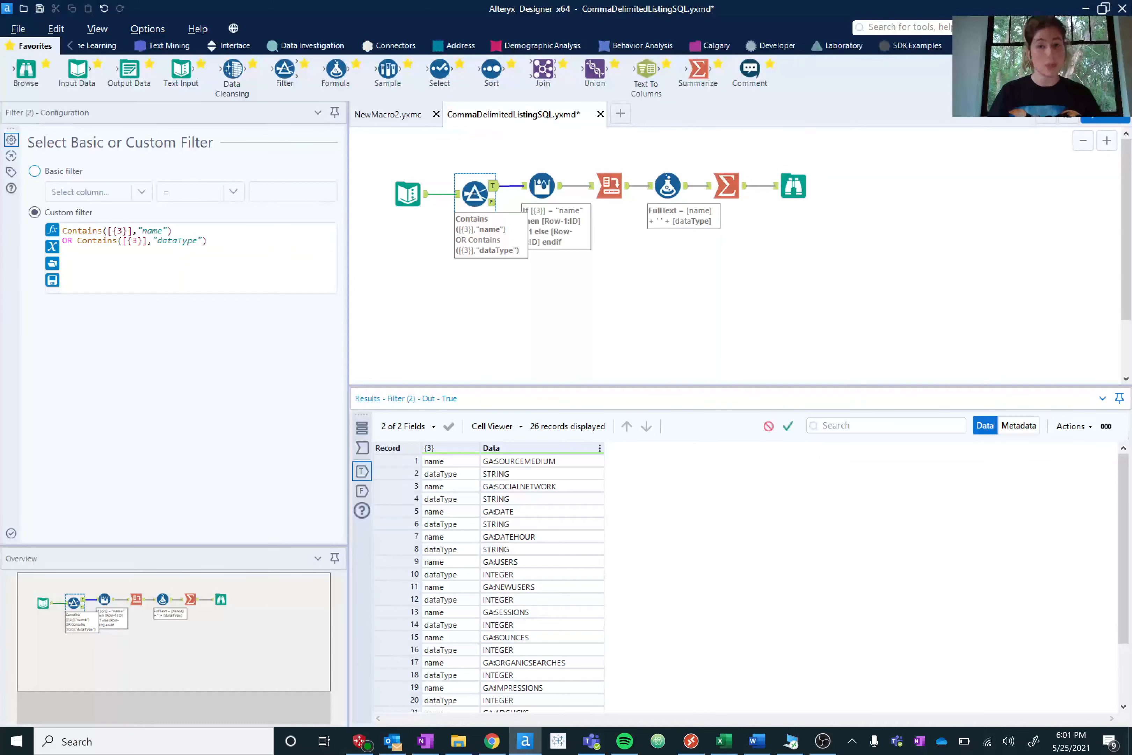
{"action": "left_click", "coordinate": [999, 46]}
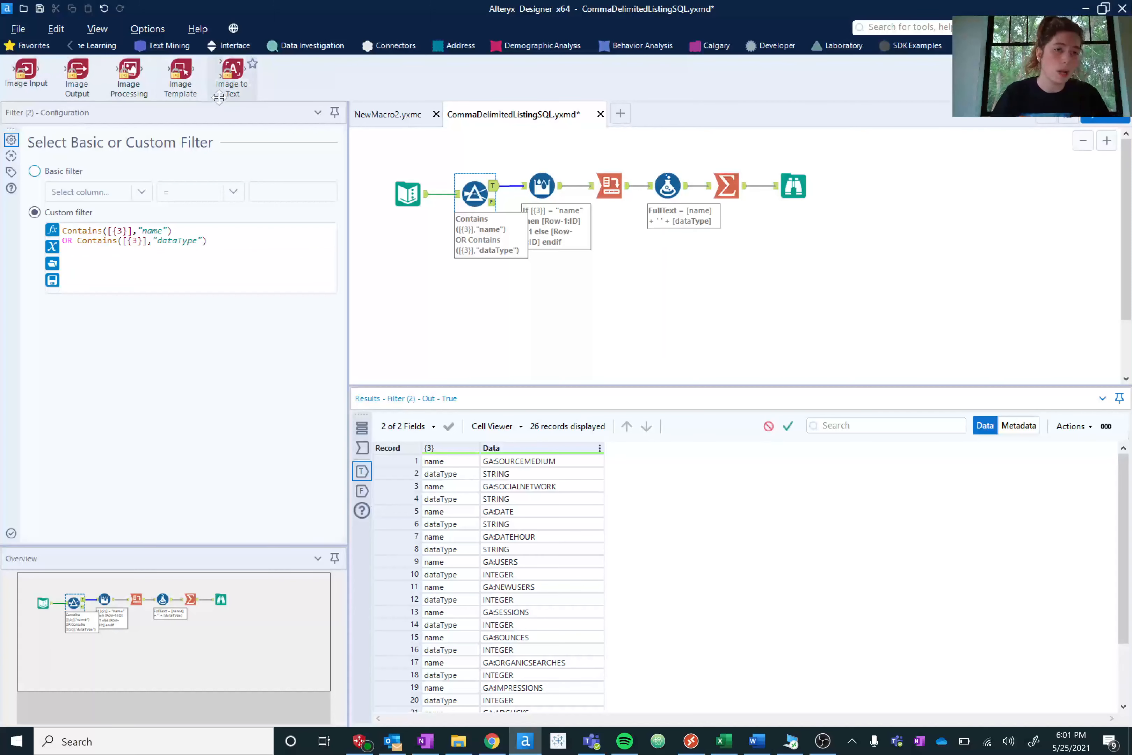
{"action": "left_click_drag", "start_coordinate": [25, 73], "coordinate": [455, 278]}
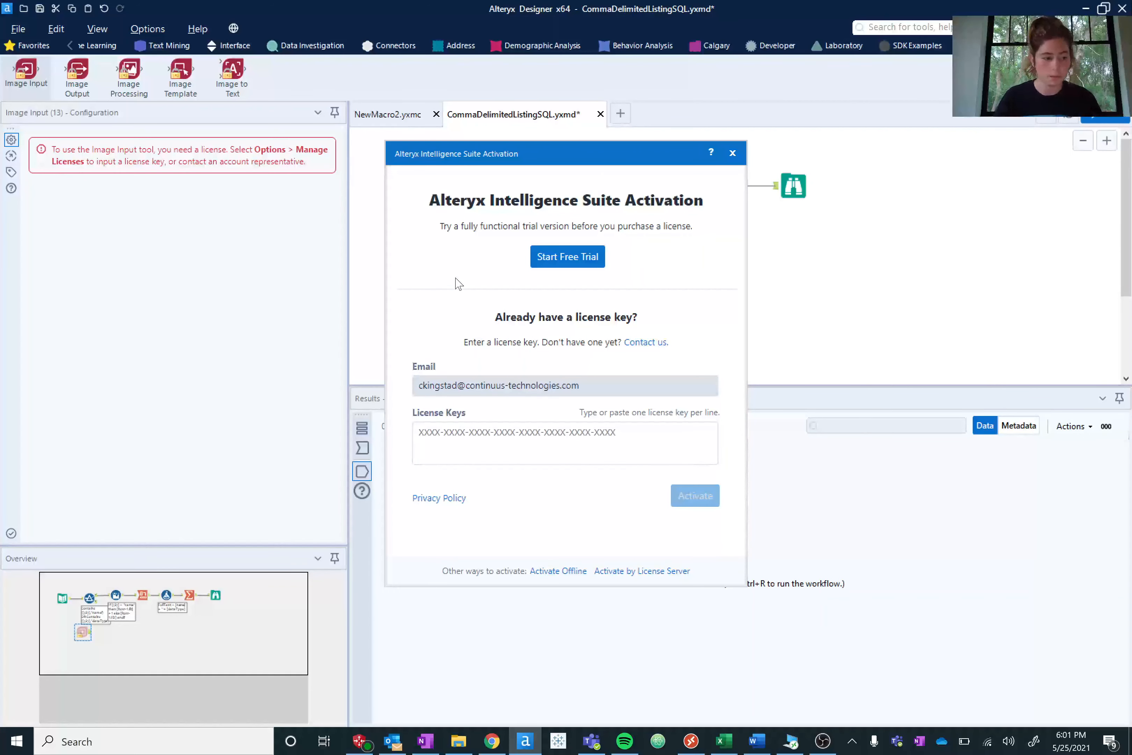
{"action": "left_click", "coordinate": [732, 153]}
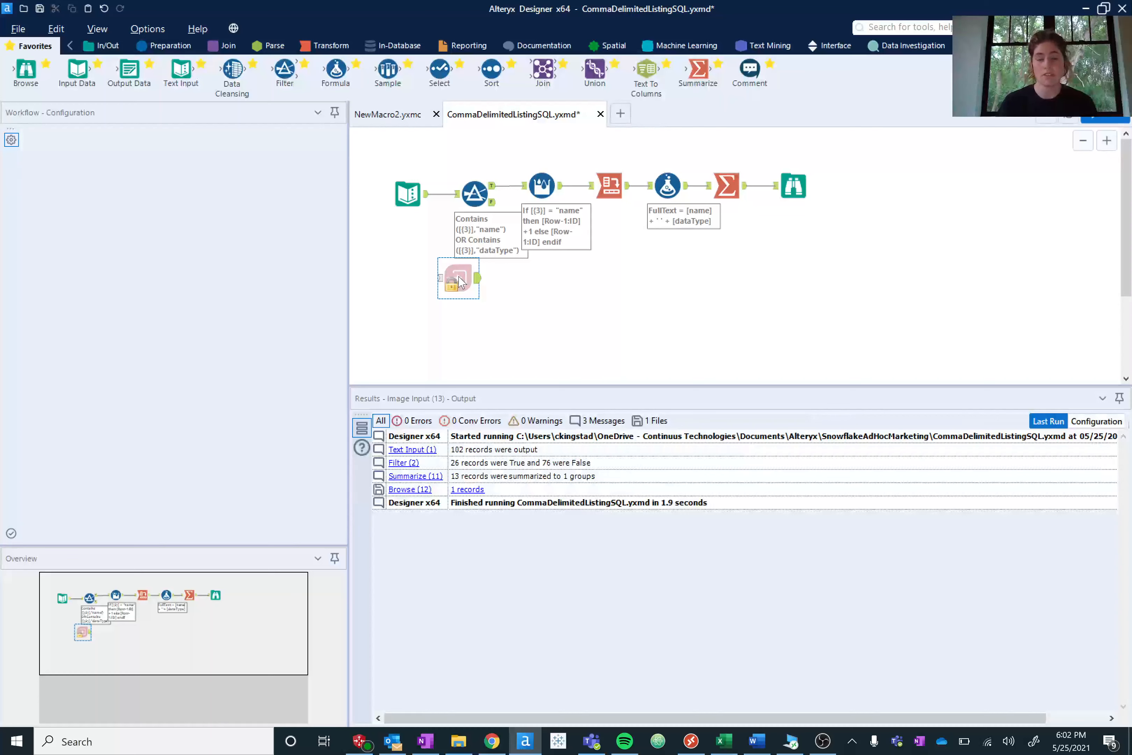
{"action": "key", "text": "Delete"}
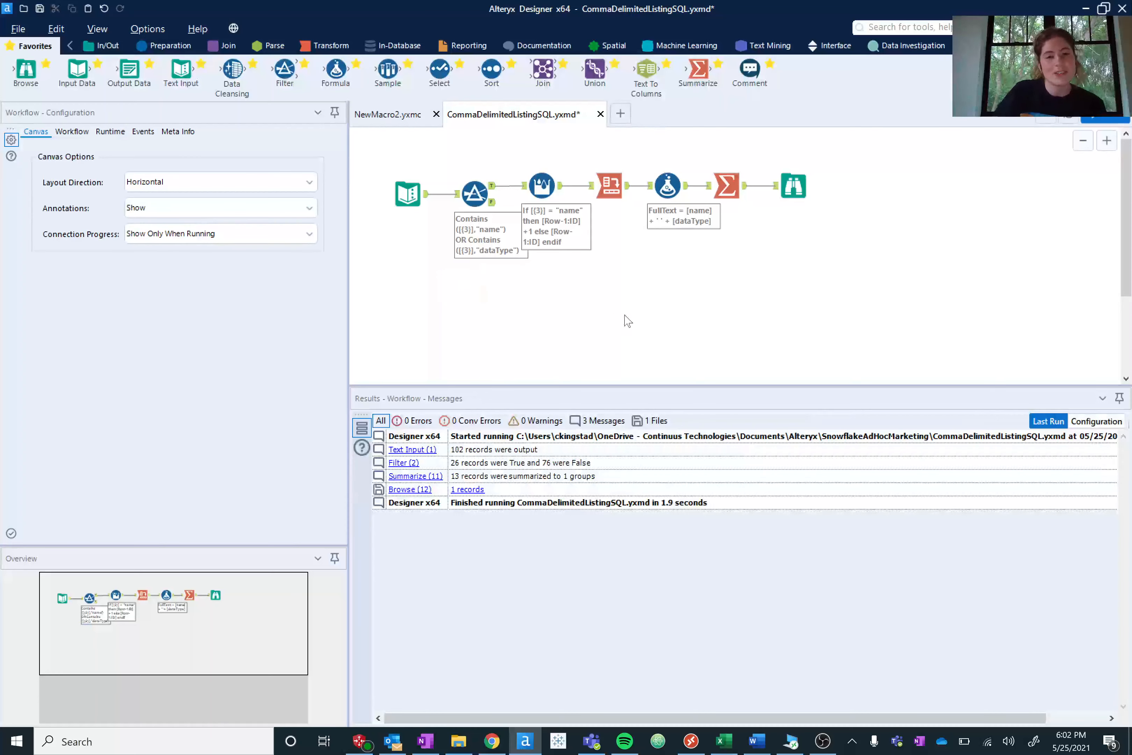